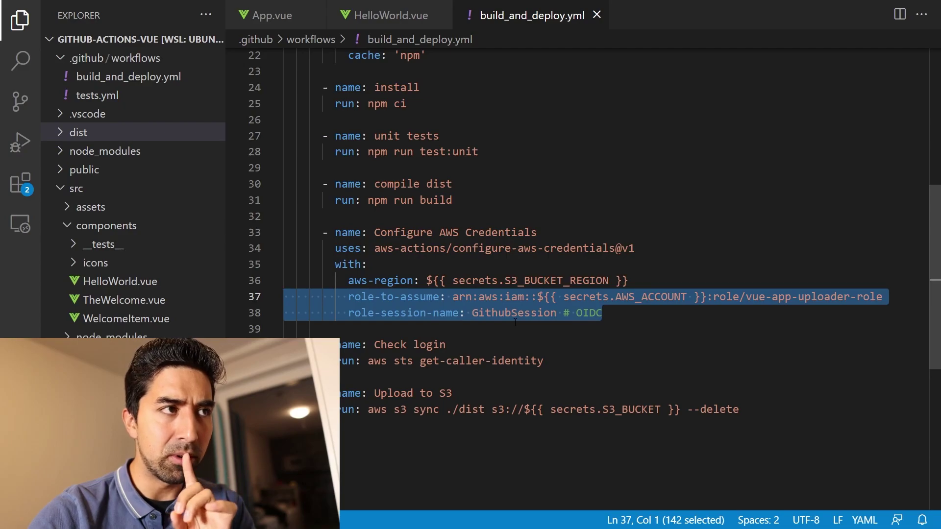
- Review the Configure AWS Credentials step in build_and_deploy.yml, including its role-to-assume, role-session-name and aws-actions entries
{"action": "left_click_drag", "start_coordinate": [621, 318], "coordinate": [219, 289]}
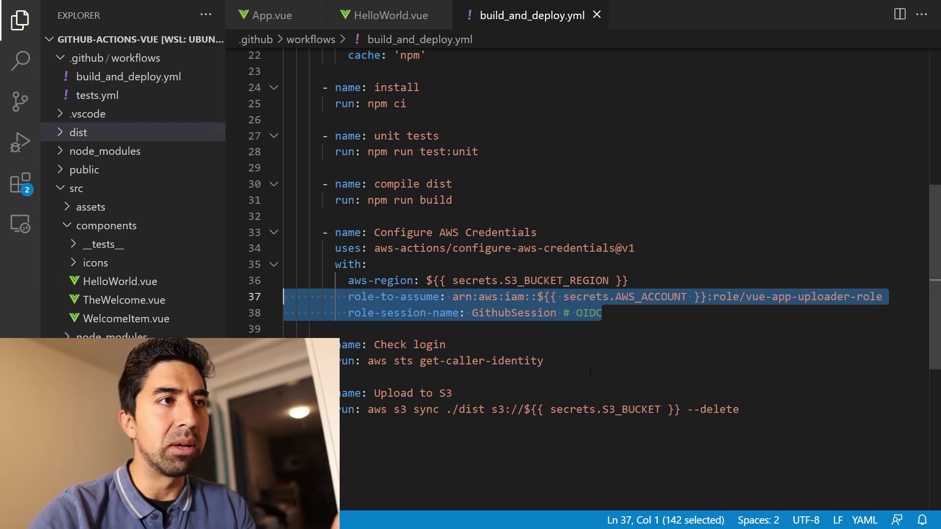
{"action": "left_click", "coordinate": [648, 314]}
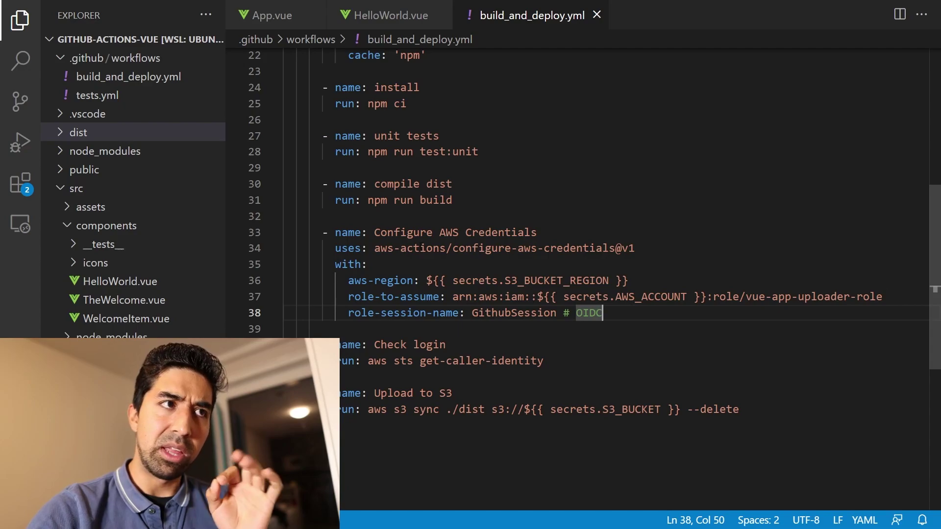
{"action": "left_click_drag", "start_coordinate": [375, 248], "coordinate": [445, 248]}
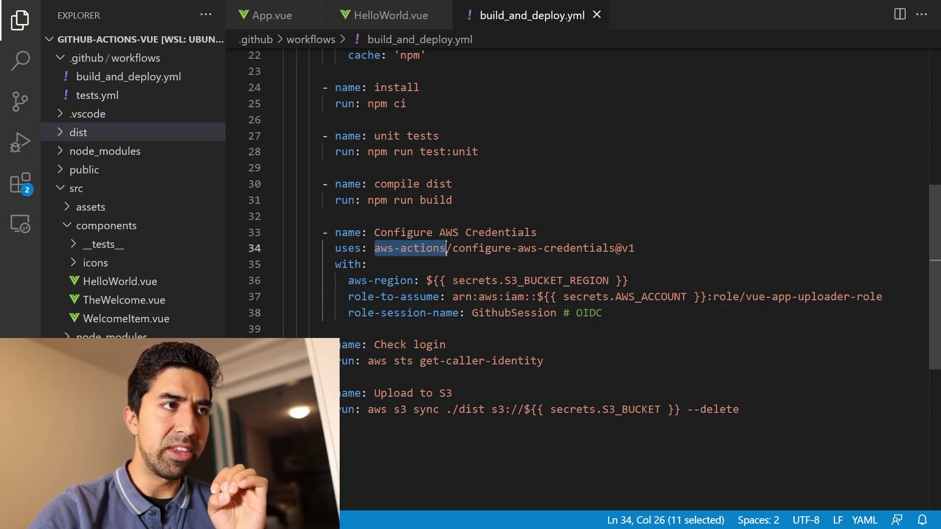
{"action": "left_click_drag", "start_coordinate": [454, 296], "coordinate": [892, 299]}
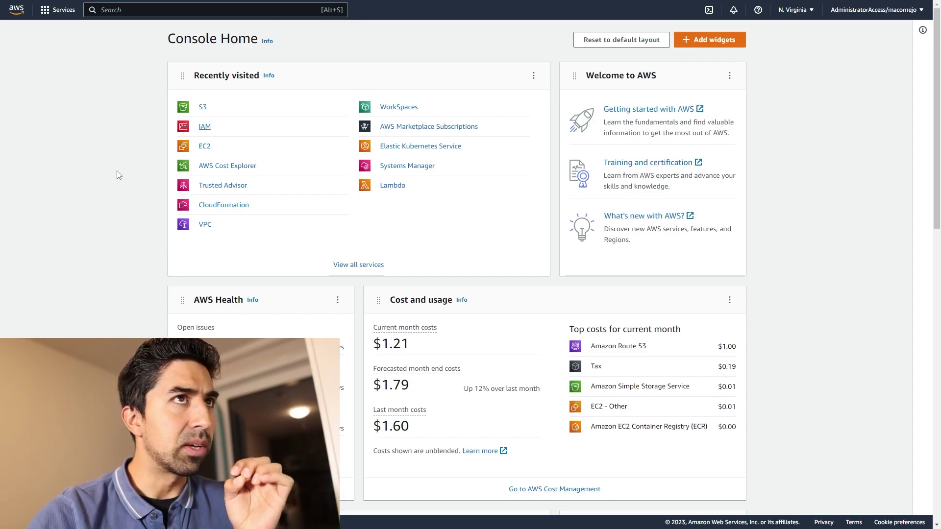
- Switch to the AWS console and inspect the token.actions.githubusercontent.com identity provider in IAM, ending back at the provider list
{"action": "left_click", "coordinate": [204, 129]}
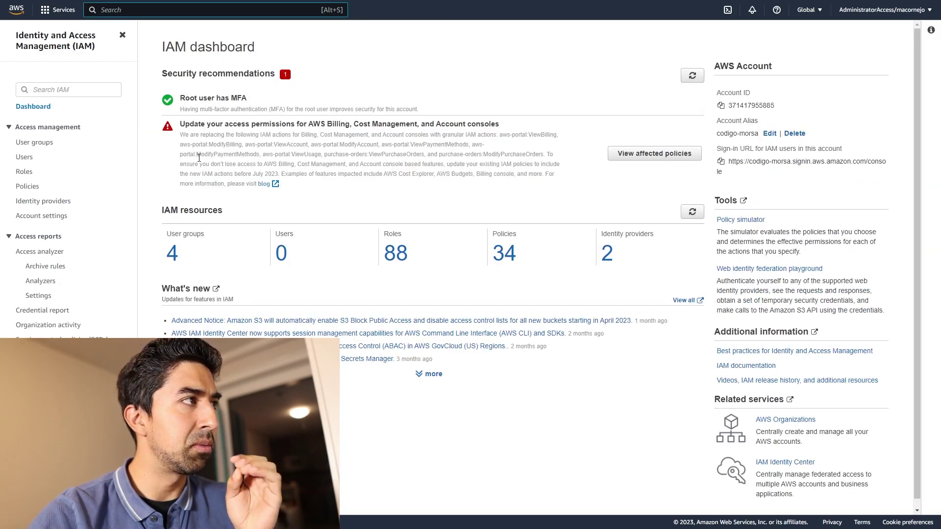
{"action": "left_click", "coordinate": [63, 204]}
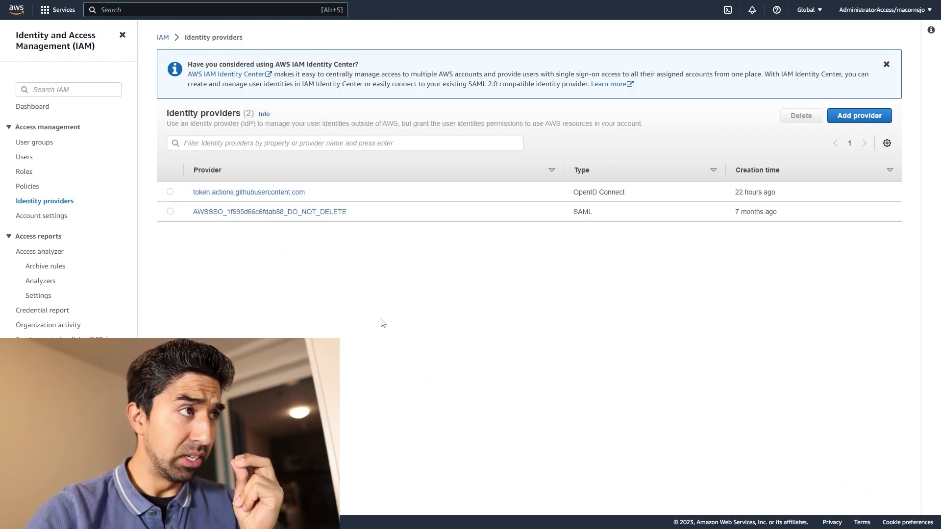
{"action": "left_click_drag", "start_coordinate": [327, 194], "coordinate": [189, 196]}
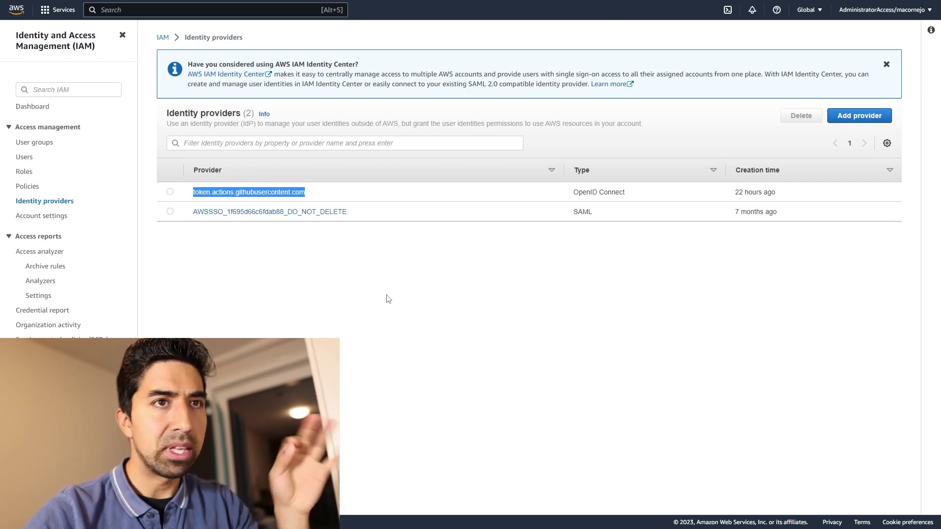
{"action": "left_click", "coordinate": [203, 193]}
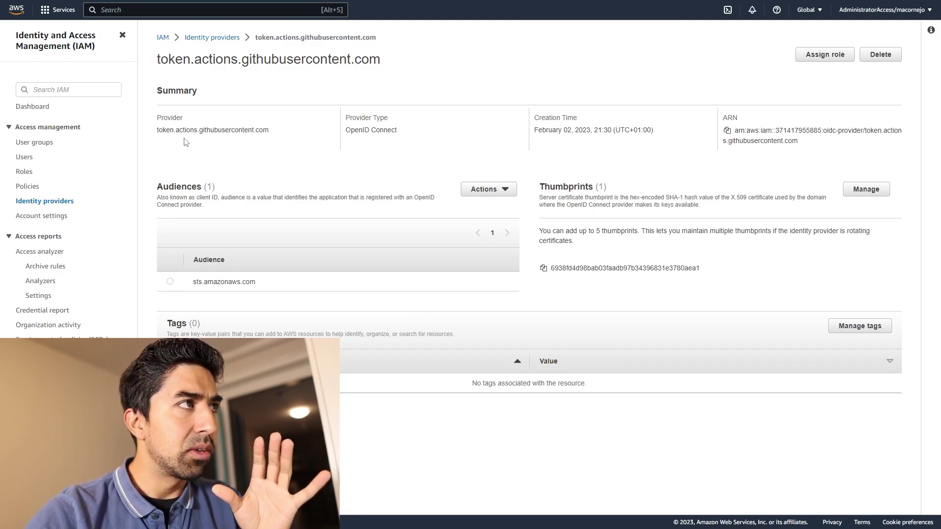
{"action": "left_click", "coordinate": [234, 43]}
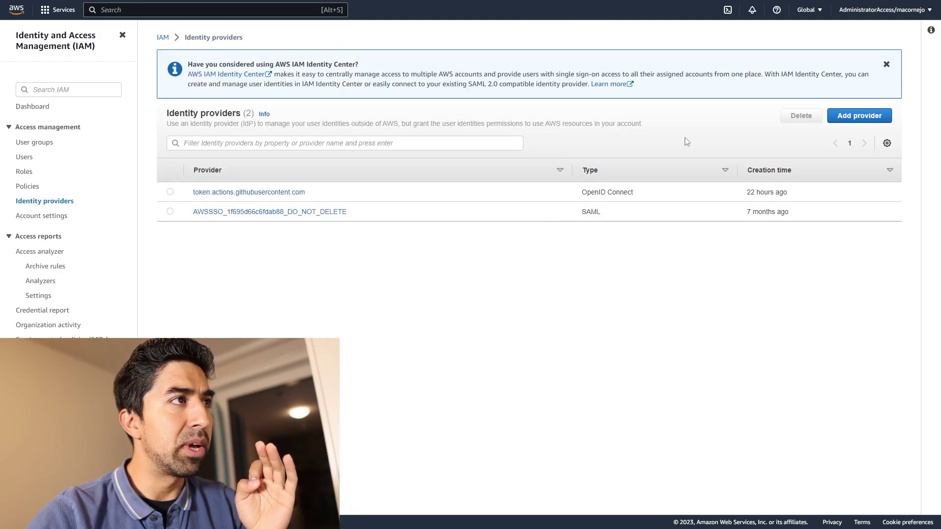
{"action": "left_click", "coordinate": [858, 116]}
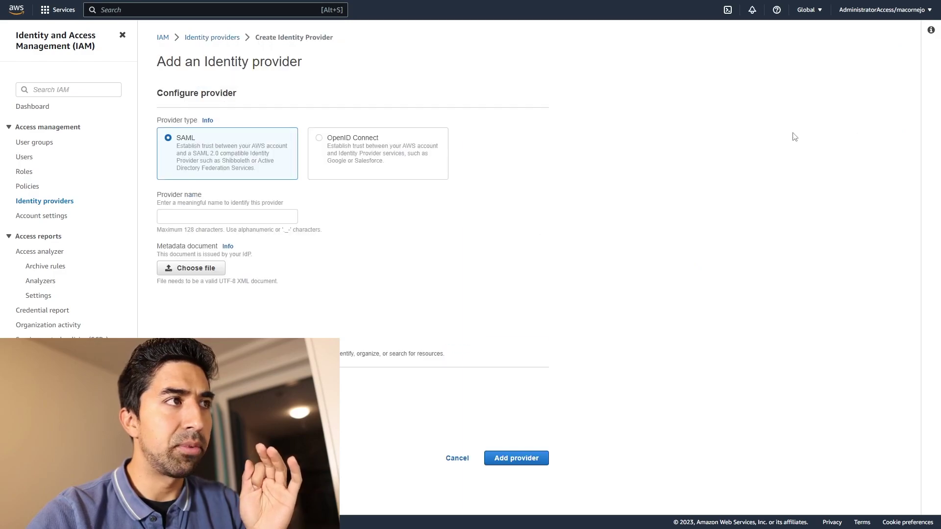
{"action": "left_click", "coordinate": [329, 141]}
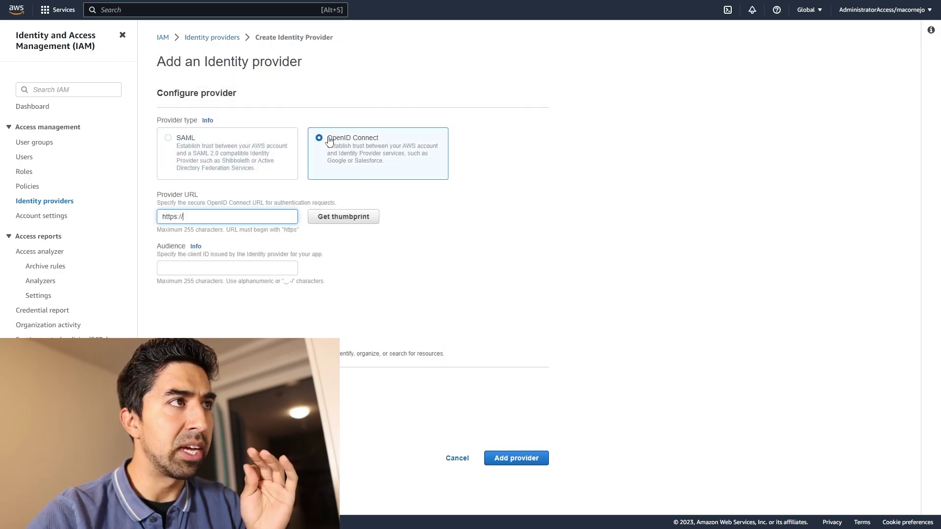
{"action": "left_click_drag", "start_coordinate": [206, 217], "coordinate": [120, 217]}
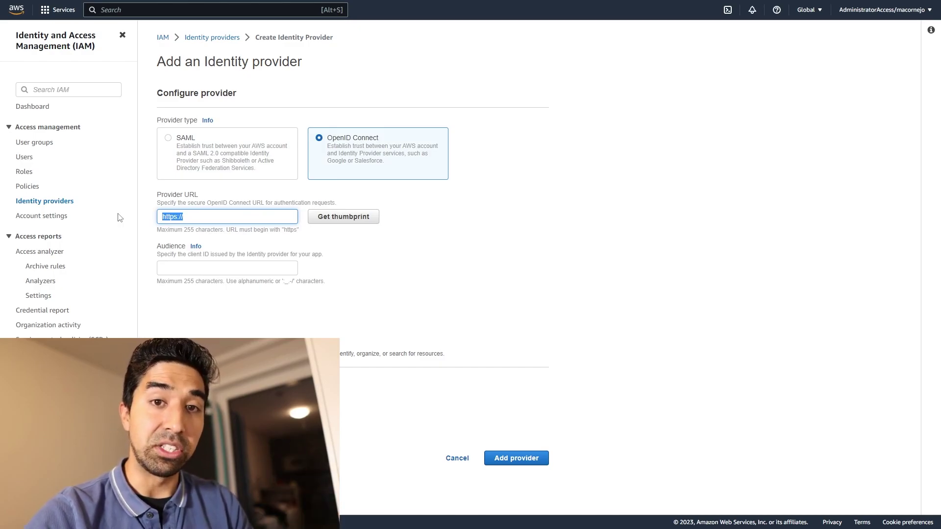
{"action": "type", "text": "asdfsafsadf"}
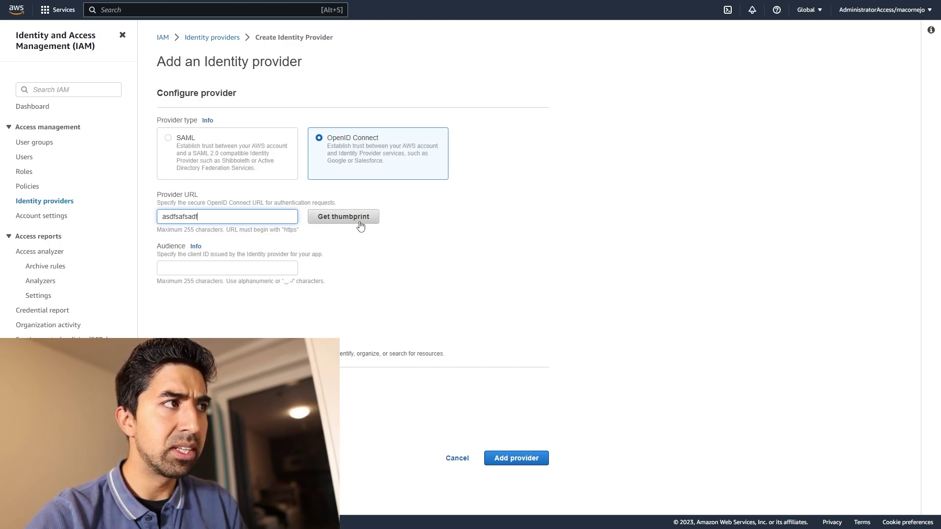
{"action": "left_click", "coordinate": [281, 266]}
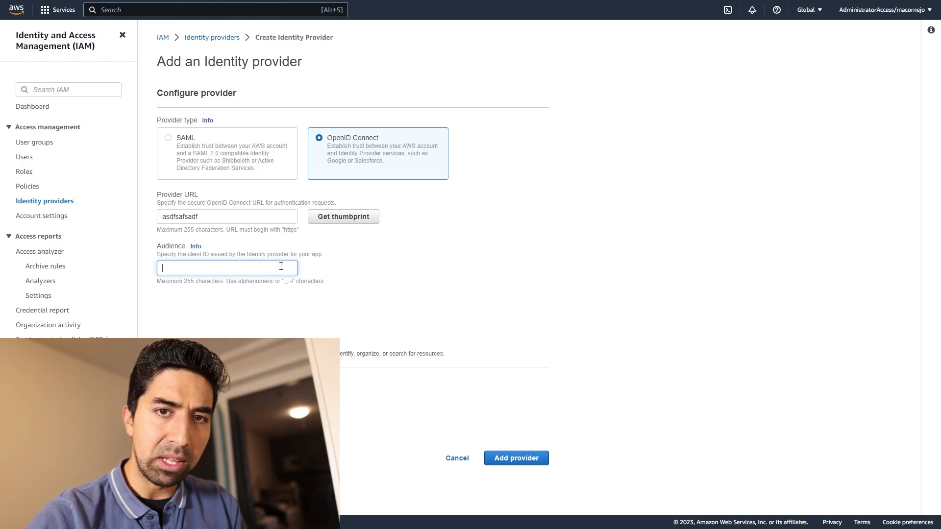
{"action": "left_click", "coordinate": [472, 459]}
{"action": "left_click", "coordinate": [190, 198]}
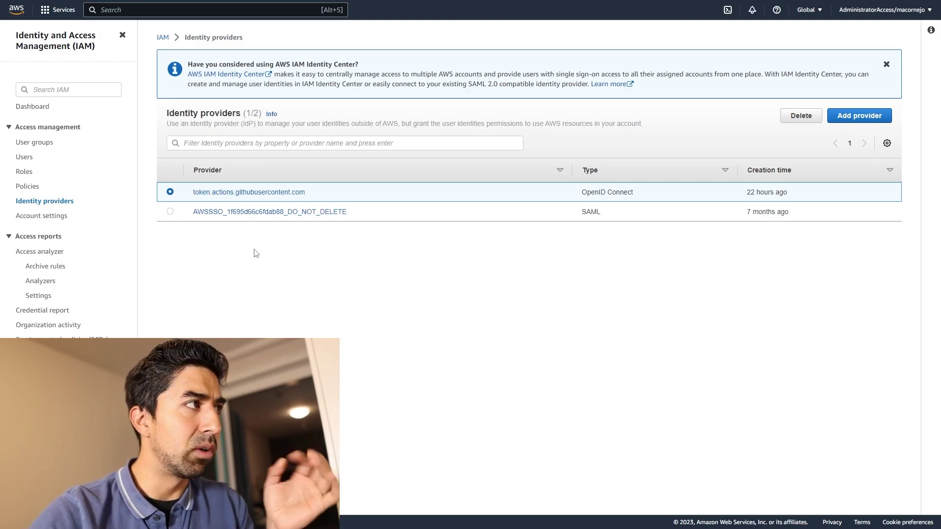
- Start a new IAM role trusting a web identity with provider token.actions.githubusercontent.com and audience sts.amazonaws.com, and proceed to its permissions
{"action": "left_click", "coordinate": [28, 173]}
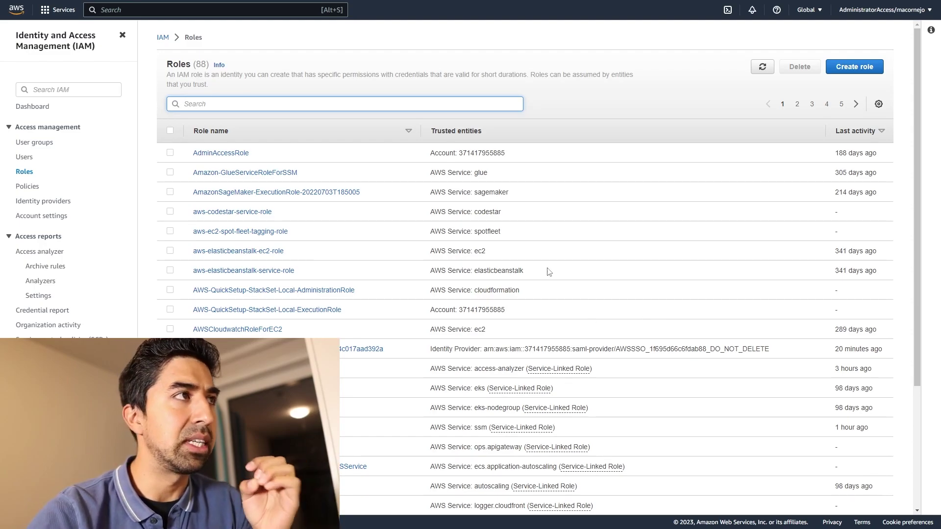
{"action": "left_click", "coordinate": [877, 69]}
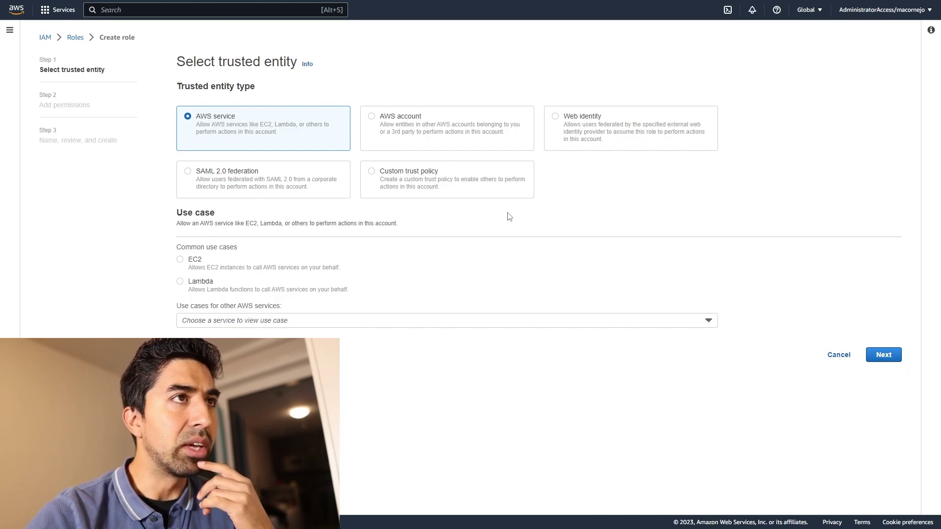
{"action": "left_click", "coordinate": [563, 122]}
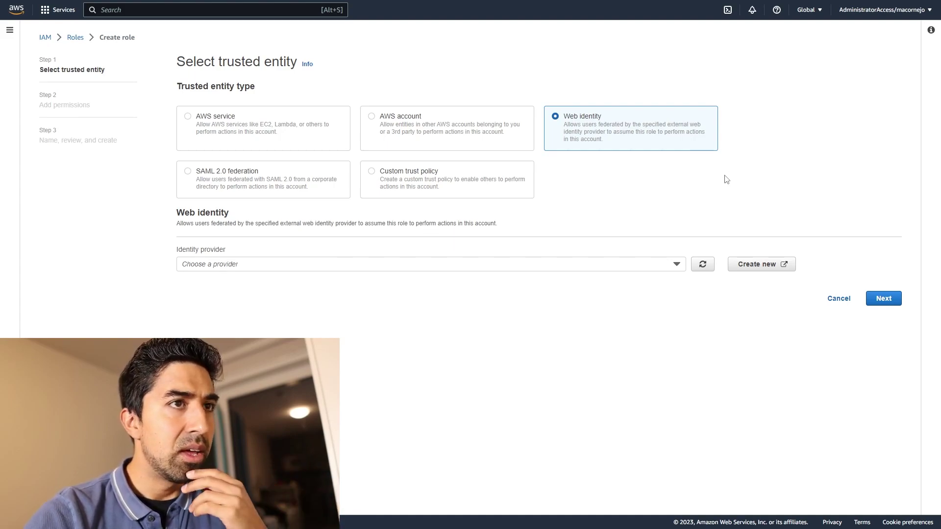
{"action": "left_click", "coordinate": [624, 267]}
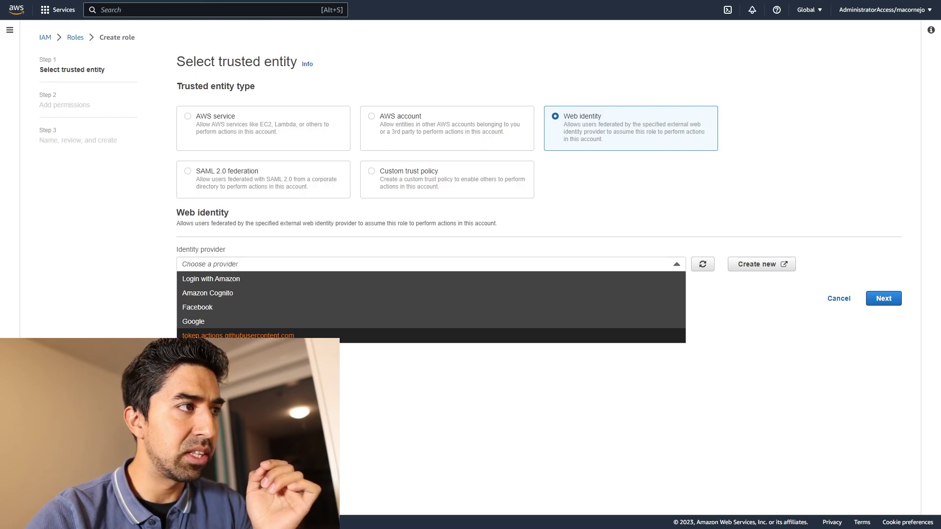
{"action": "left_click", "coordinate": [364, 337]}
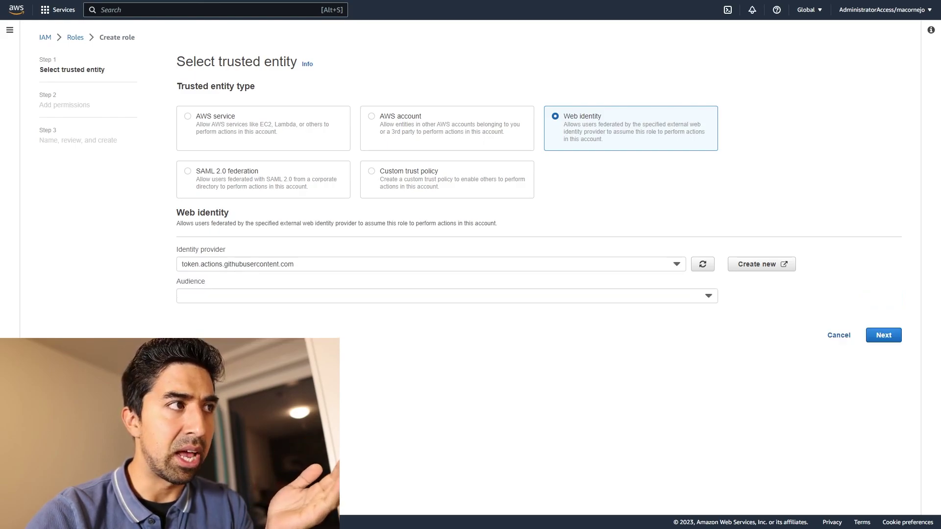
{"action": "left_click", "coordinate": [497, 298]}
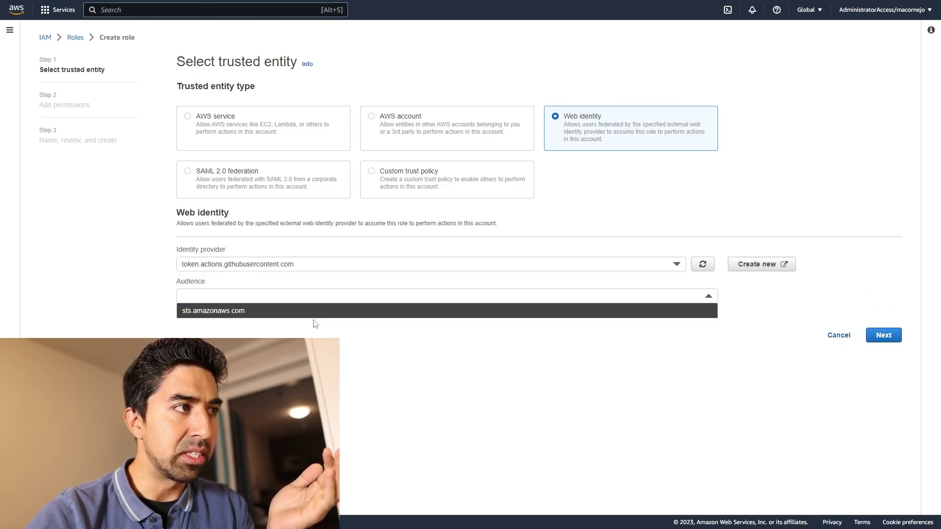
{"action": "left_click", "coordinate": [315, 319]}
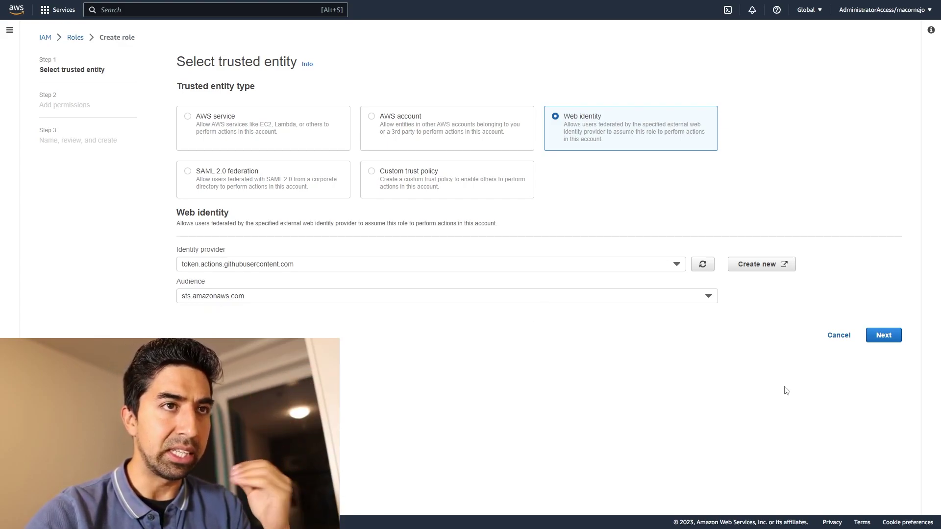
{"action": "left_click", "coordinate": [884, 336]}
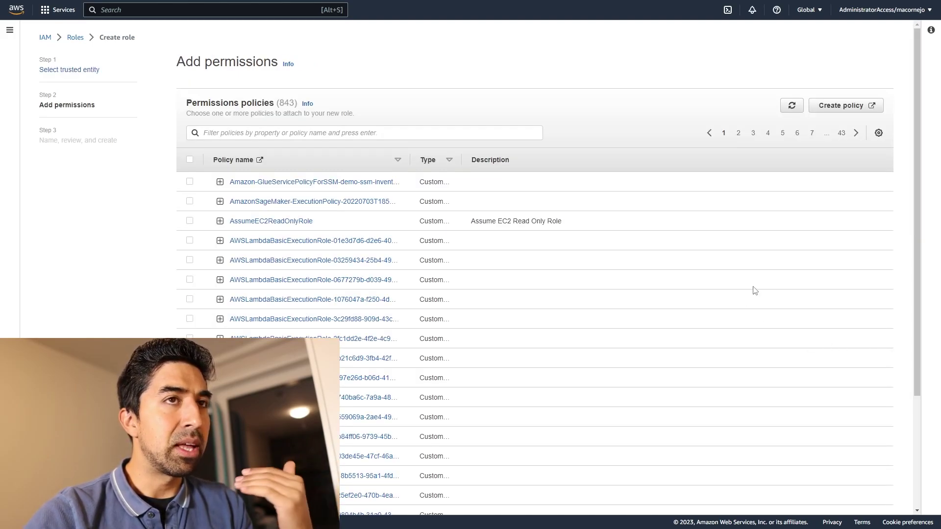
{"action": "scroll", "coordinate": [754, 291], "scroll_direction": "down", "scroll_amount": 5}
{"action": "scroll", "coordinate": [755, 290], "scroll_direction": "up", "scroll_amount": 4}
{"action": "scroll", "coordinate": [755, 290], "scroll_direction": "down", "scroll_amount": 4}
{"action": "scroll", "coordinate": [753, 288], "scroll_direction": "up", "scroll_amount": 4}
{"action": "scroll", "coordinate": [745, 283], "scroll_direction": "up", "scroll_amount": 1}
{"action": "scroll", "coordinate": [744, 279], "scroll_direction": "down", "scroll_amount": 3}
{"action": "scroll", "coordinate": [747, 278], "scroll_direction": "up", "scroll_amount": 3}
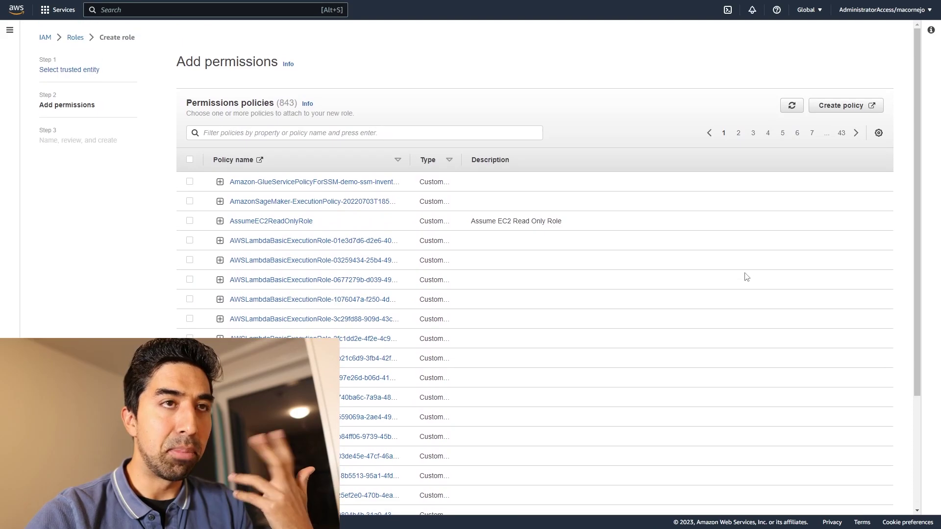
- Filter the permissions policies by "vue" and expand the vue-app-uploader policy's JSON
{"action": "left_click", "coordinate": [255, 137]}
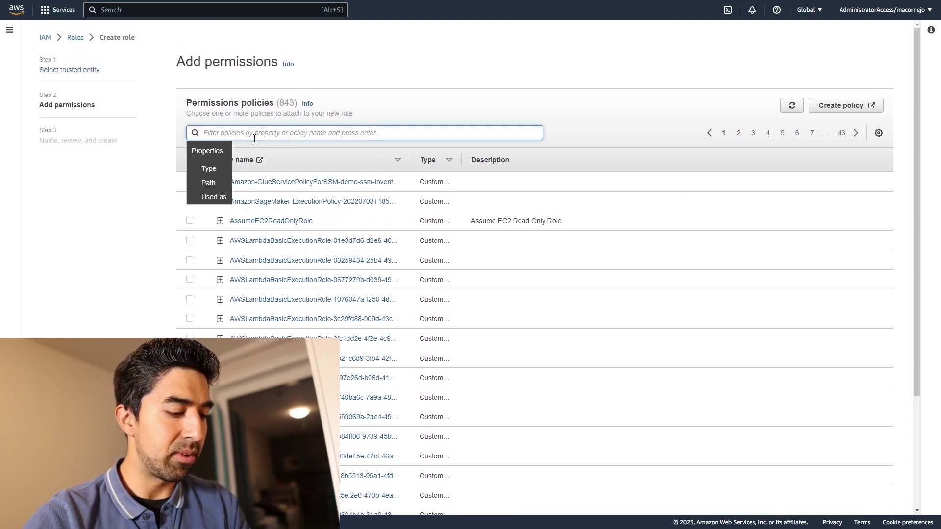
{"action": "type", "text": "vue"}
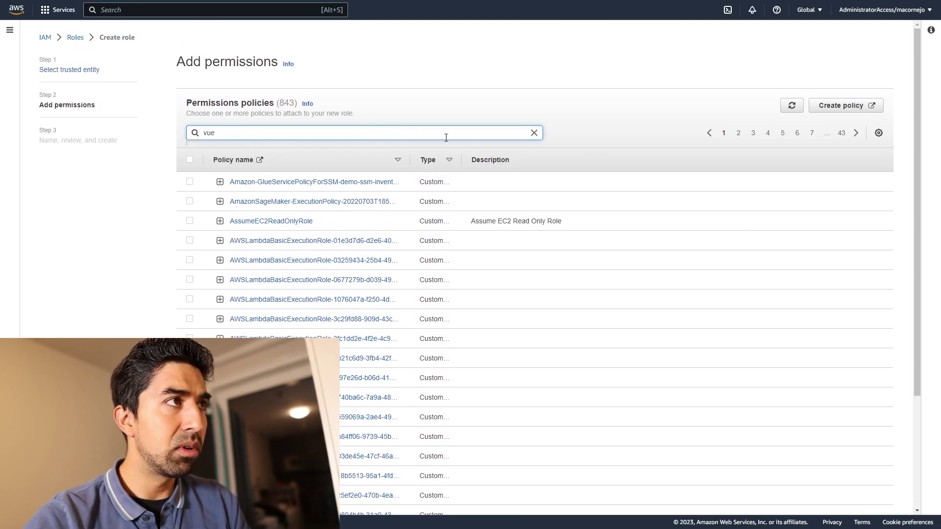
{"action": "key", "text": "Return"}
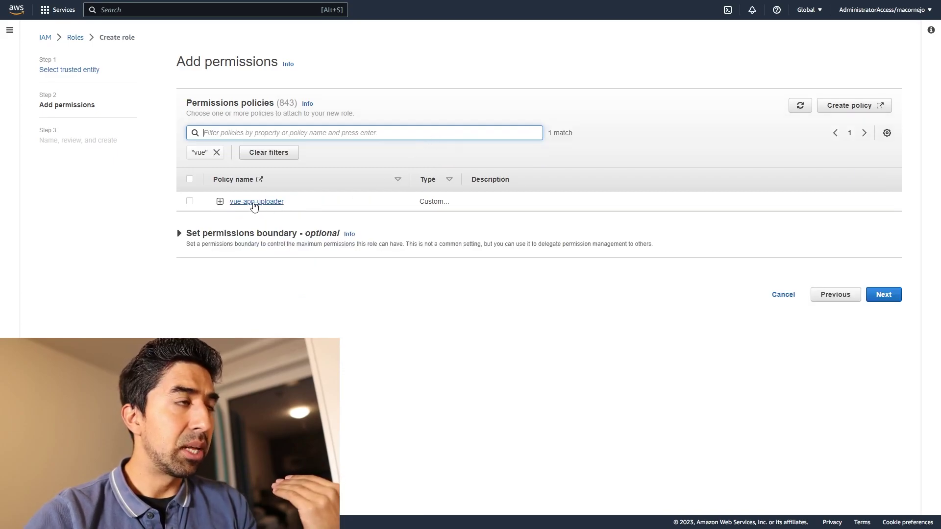
{"action": "left_click", "coordinate": [220, 202]}
- Examine the S3 actions that the vue-app-uploader policy allows, such as GetObjectAcl, DeleteObject, ListBucket and AbortMultipartUpload
{"action": "scroll", "coordinate": [277, 271], "scroll_direction": "down", "scroll_amount": 1}
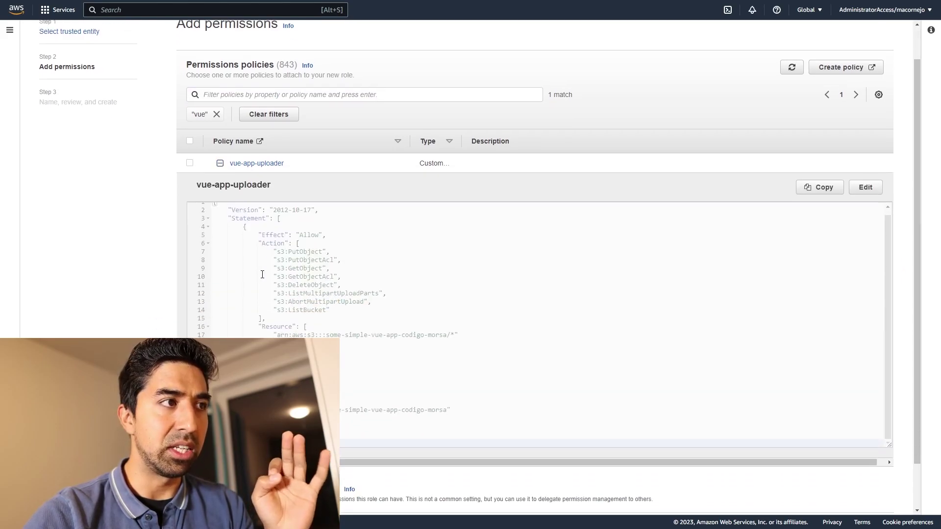
{"action": "scroll", "coordinate": [277, 270], "scroll_direction": "up", "scroll_amount": 1}
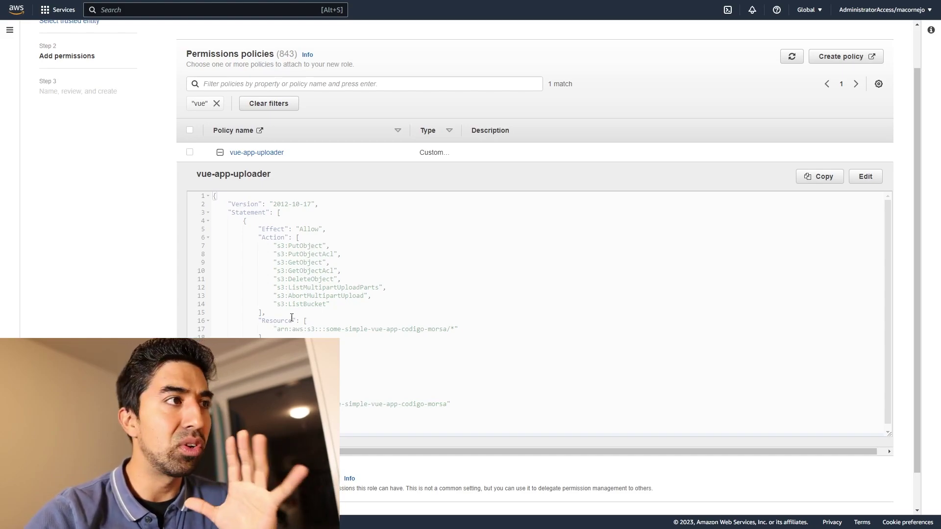
{"action": "left_click_drag", "start_coordinate": [278, 245], "coordinate": [384, 300]}
{"action": "left_click", "coordinate": [339, 252]}
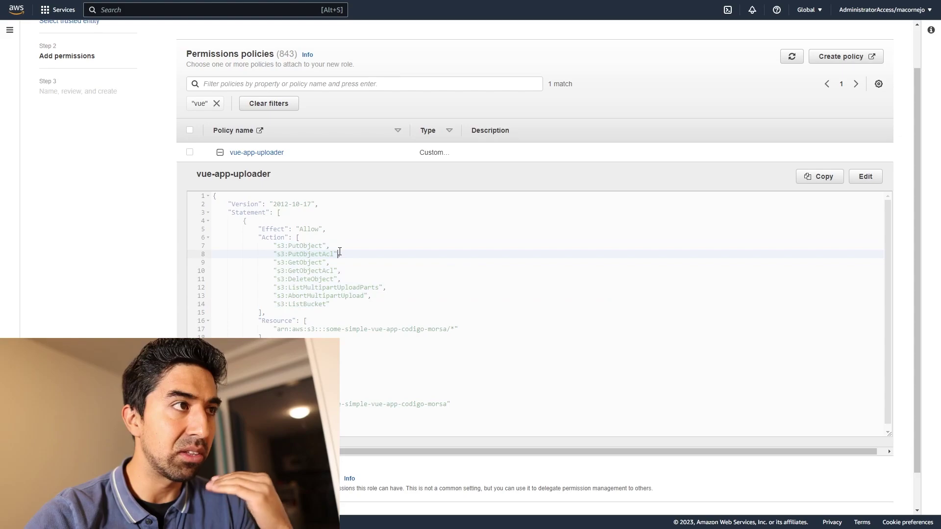
{"action": "double_click", "coordinate": [307, 270]}
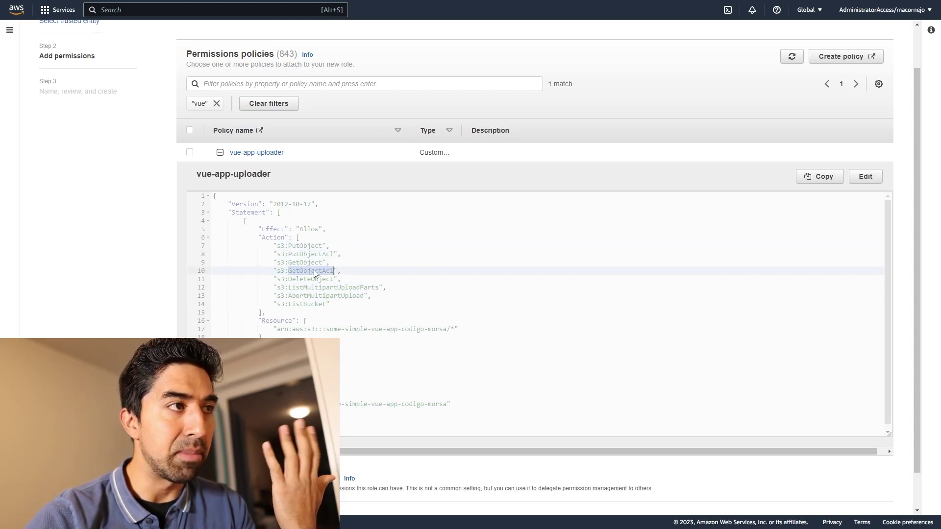
{"action": "double_click", "coordinate": [309, 280]}
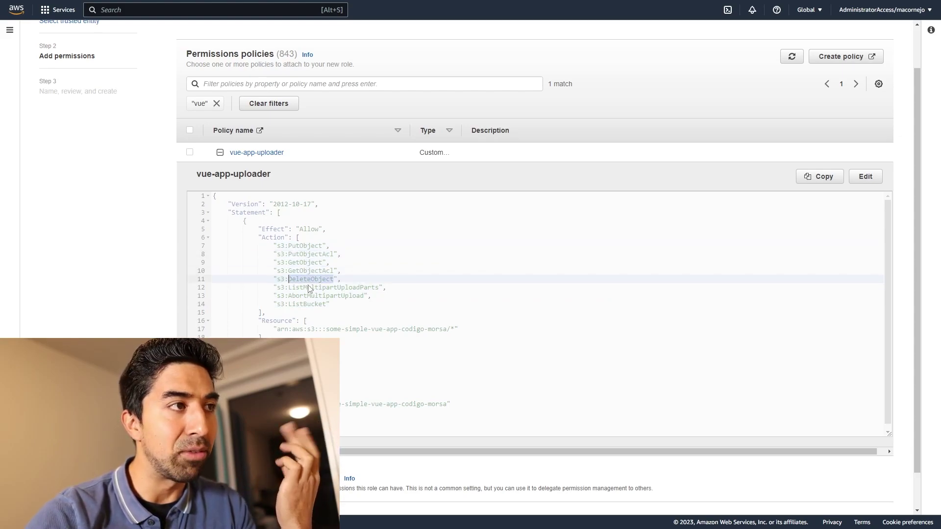
{"action": "left_click", "coordinate": [294, 287]}
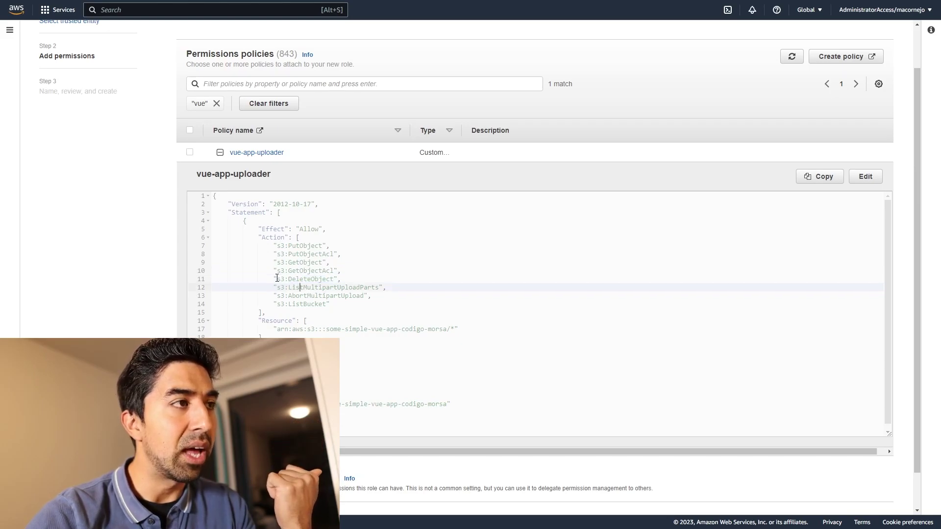
{"action": "left_click_drag", "start_coordinate": [277, 279], "coordinate": [330, 279]}
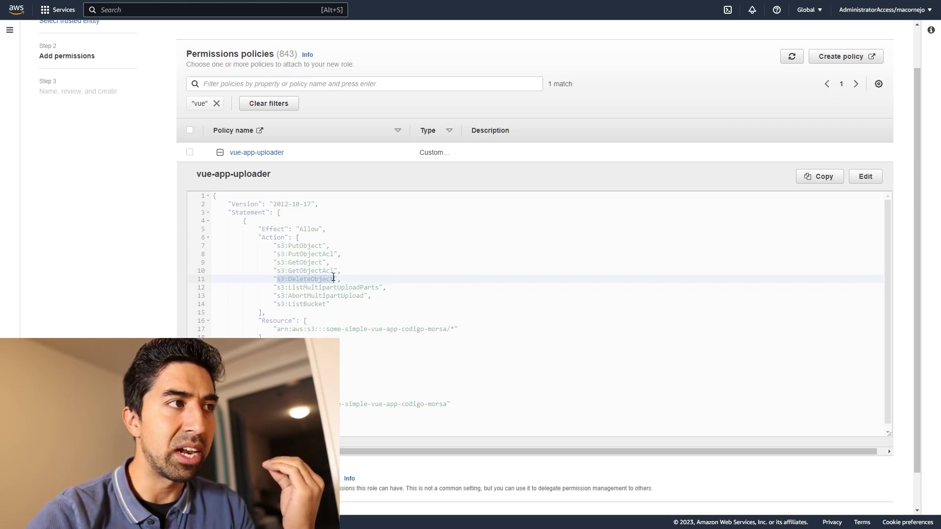
{"action": "left_click_drag", "start_coordinate": [277, 305], "coordinate": [327, 304]}
{"action": "double_click", "coordinate": [331, 296]}
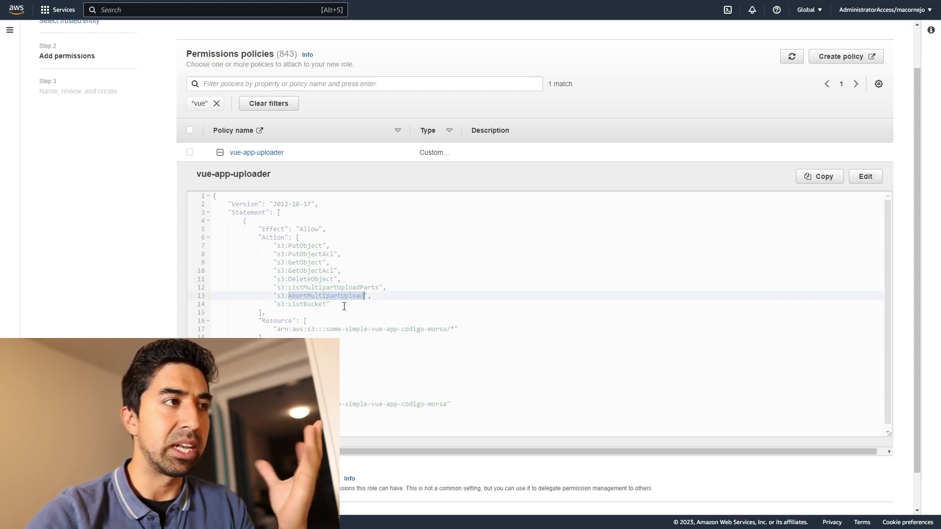
- Examine the policy's bucket ARN resource in the first statement, and the second statement's ListBucket action with its resource
{"action": "left_click_drag", "start_coordinate": [455, 330], "coordinate": [279, 332]}
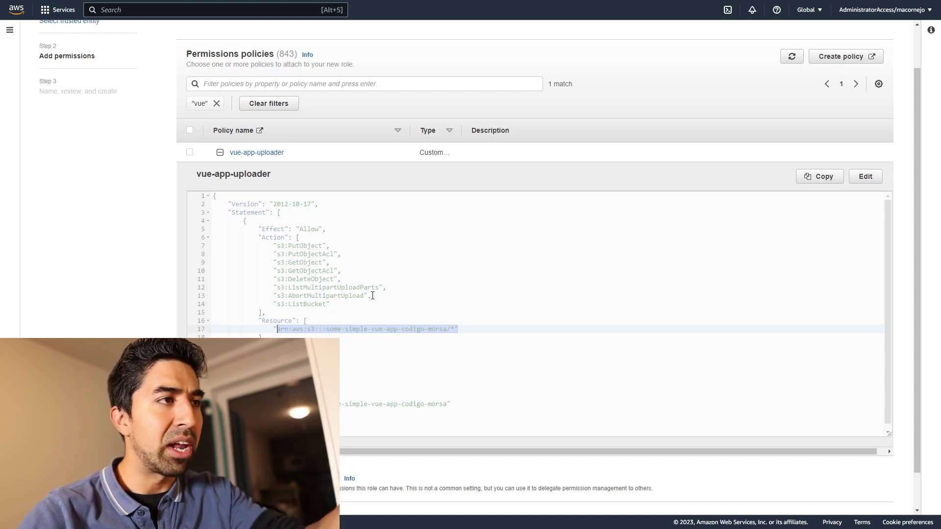
{"action": "left_click", "coordinate": [439, 321]}
{"action": "left_click", "coordinate": [447, 329]}
{"action": "left_click_drag", "start_coordinate": [447, 329], "coordinate": [326, 330]}
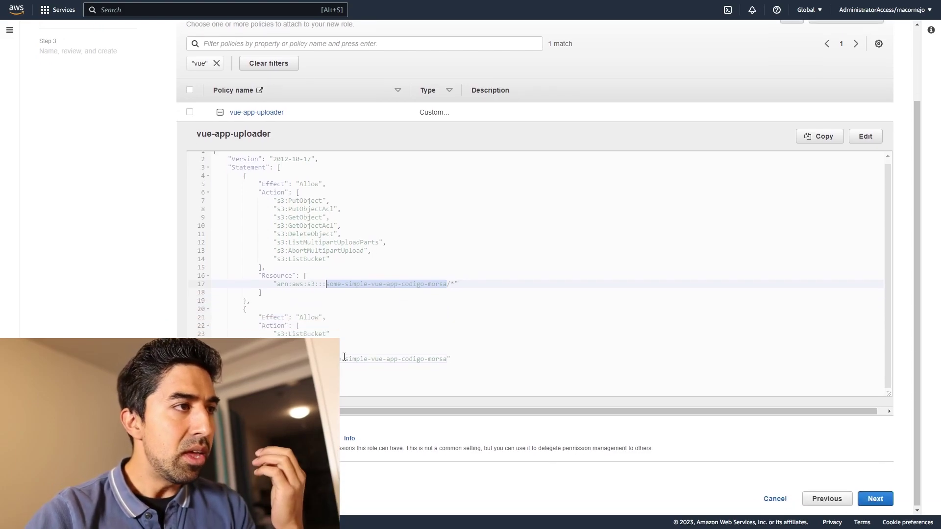
{"action": "scroll", "coordinate": [376, 293], "scroll_direction": "down", "scroll_amount": 1}
{"action": "left_click_drag", "start_coordinate": [220, 374], "coordinate": [208, 318]}
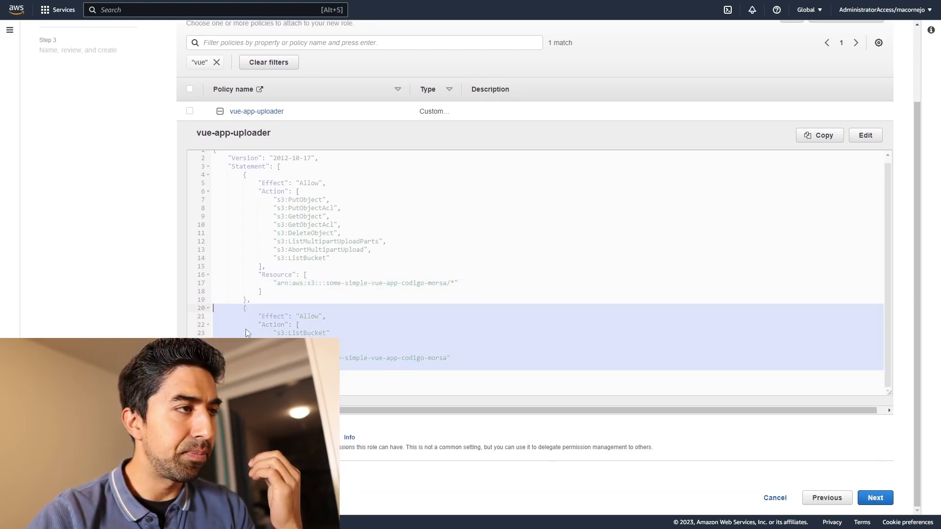
{"action": "double_click", "coordinate": [290, 333]}
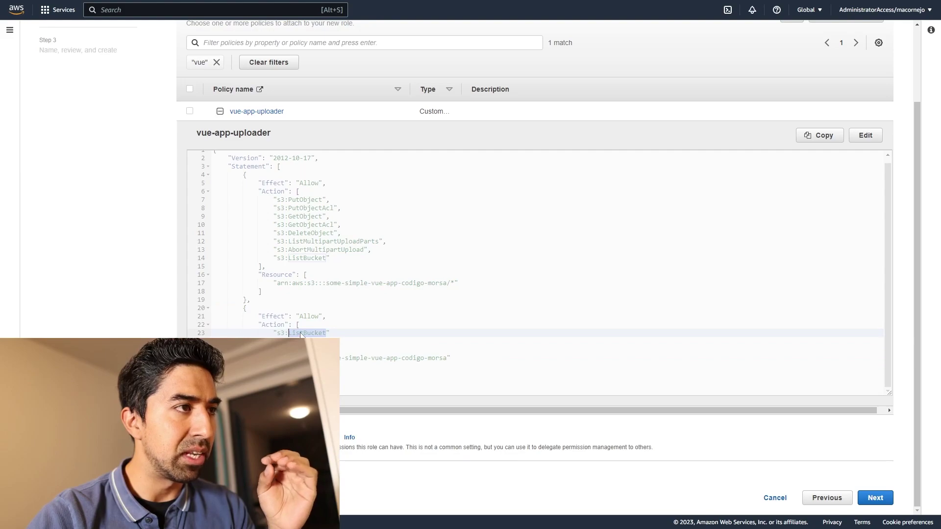
{"action": "left_click_drag", "start_coordinate": [447, 358], "coordinate": [342, 357]}
{"action": "scroll", "coordinate": [470, 328], "scroll_direction": "up", "scroll_amount": 2}
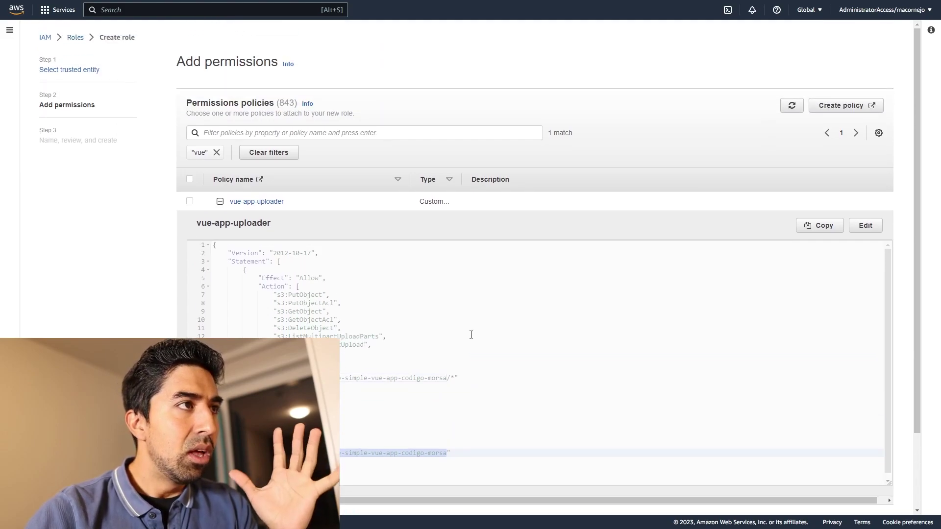
- Compare the "/*" ending of the first statement's resource ARN with the bucket-only ARN in the second statement
{"action": "scroll", "coordinate": [471, 344], "scroll_direction": "down", "scroll_amount": 1}
{"action": "left_click", "coordinate": [451, 324]}
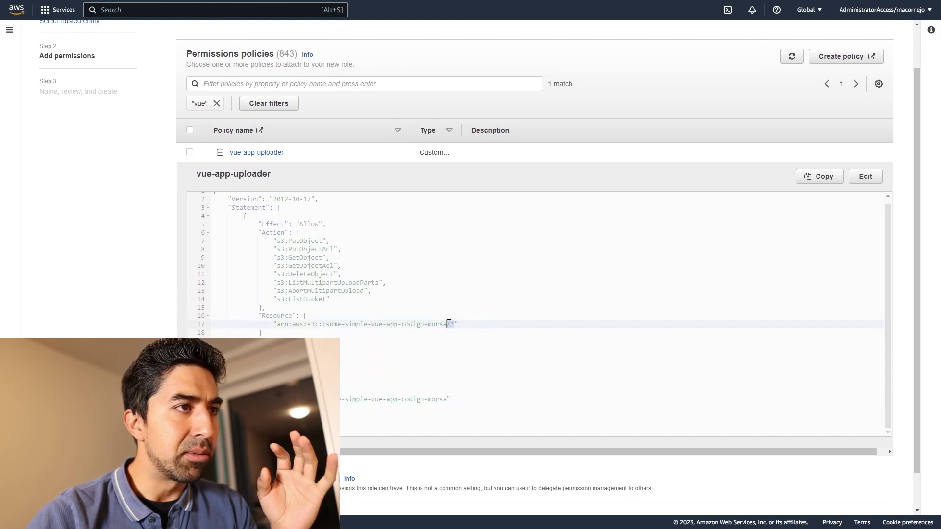
{"action": "type", "text": "/"}
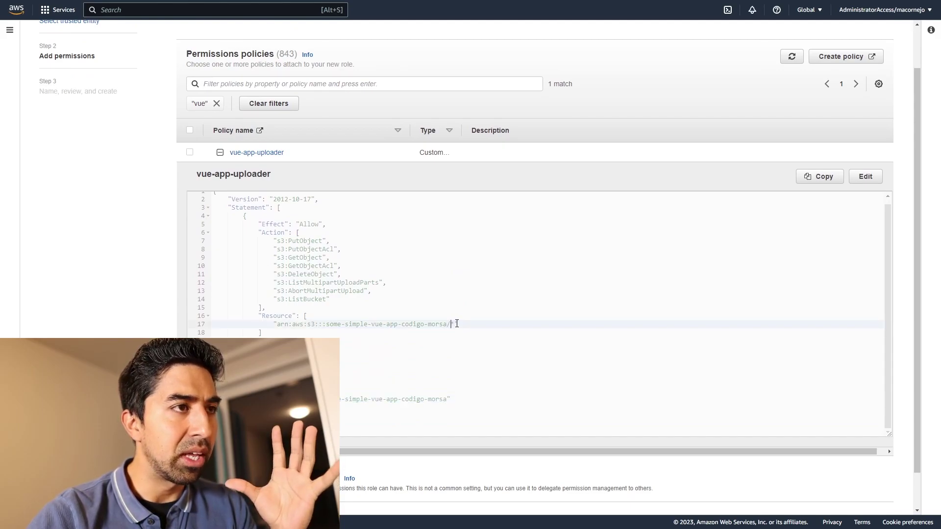
{"action": "type", "text": "*"}
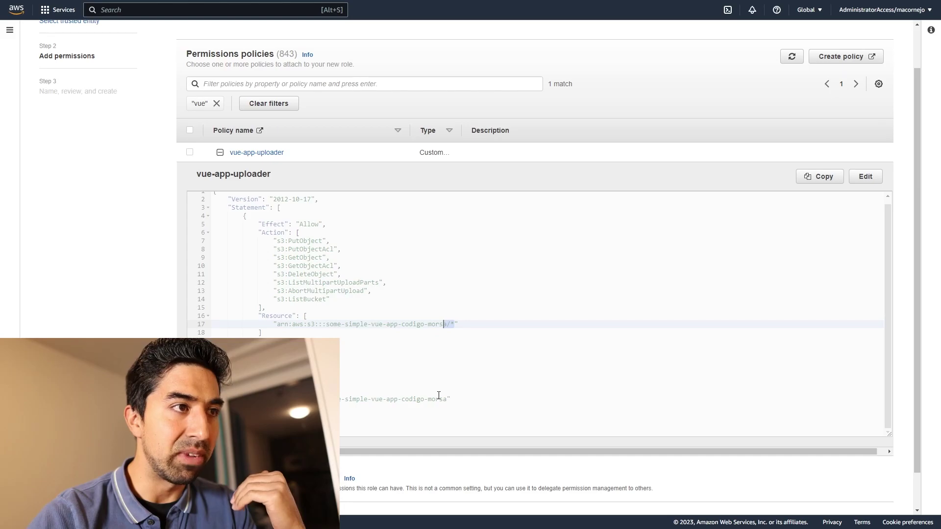
{"action": "left_click_drag", "start_coordinate": [449, 400], "coordinate": [277, 399]}
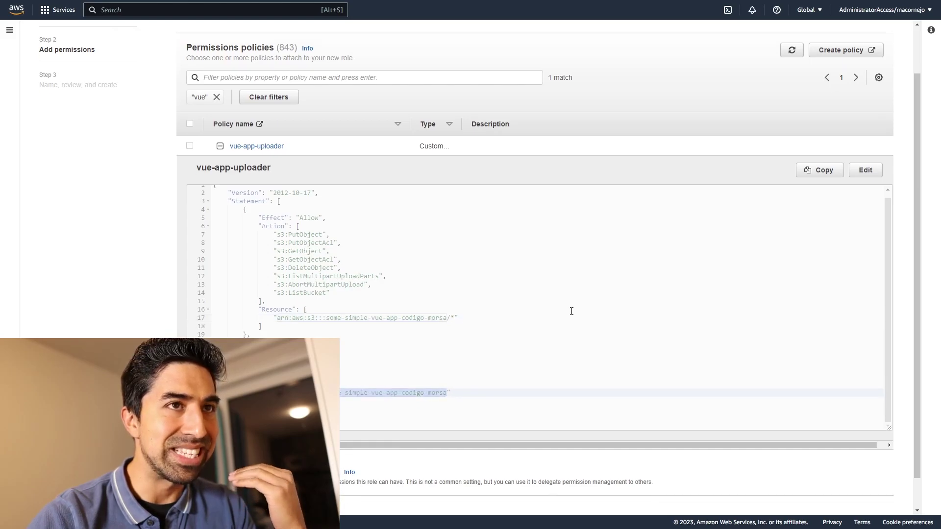
{"action": "scroll", "coordinate": [569, 316], "scroll_direction": "down", "scroll_amount": 1}
{"action": "scroll", "coordinate": [566, 325], "scroll_direction": "up", "scroll_amount": 2}
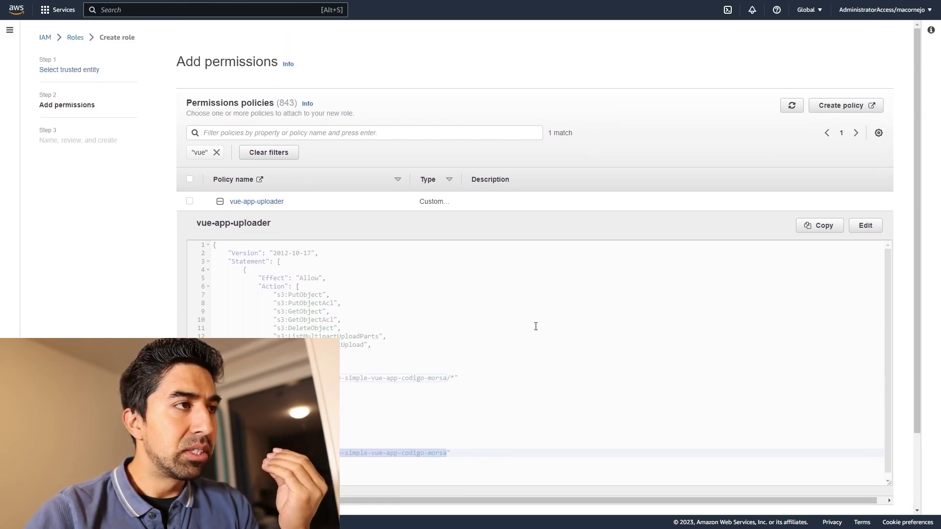
{"action": "scroll", "coordinate": [535, 326], "scroll_direction": "down", "scroll_amount": 2}
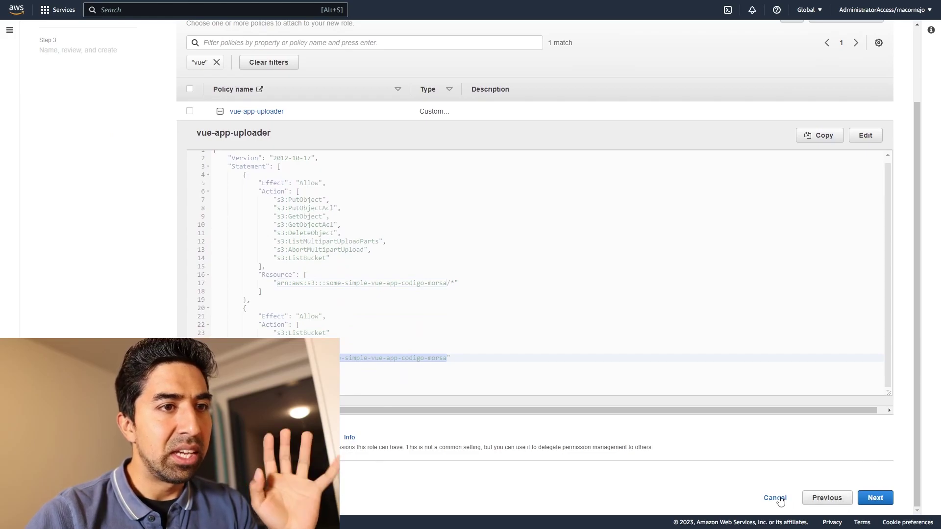
- Abandon the new role without saving, and find the existing vue-app-uploader-role by searching the roles for "vue" and open it
{"action": "left_click", "coordinate": [781, 500]}
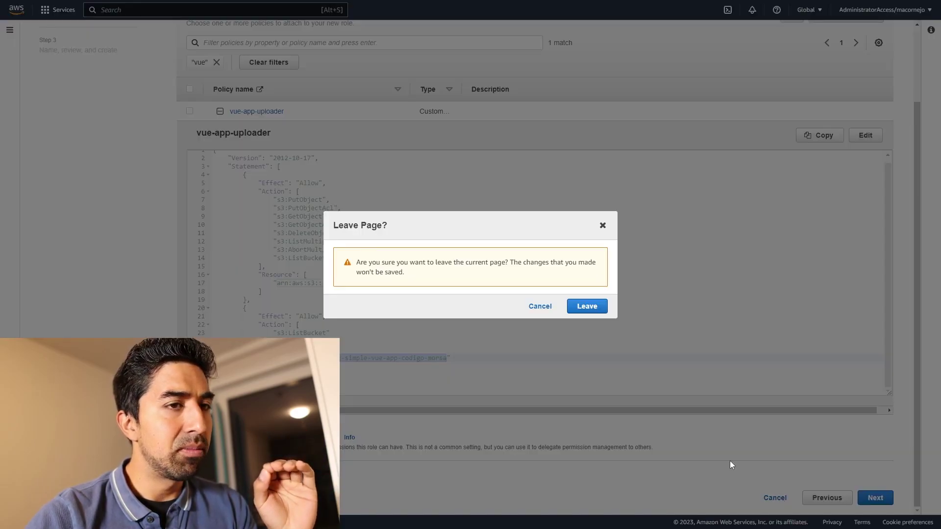
{"action": "left_click", "coordinate": [601, 306]}
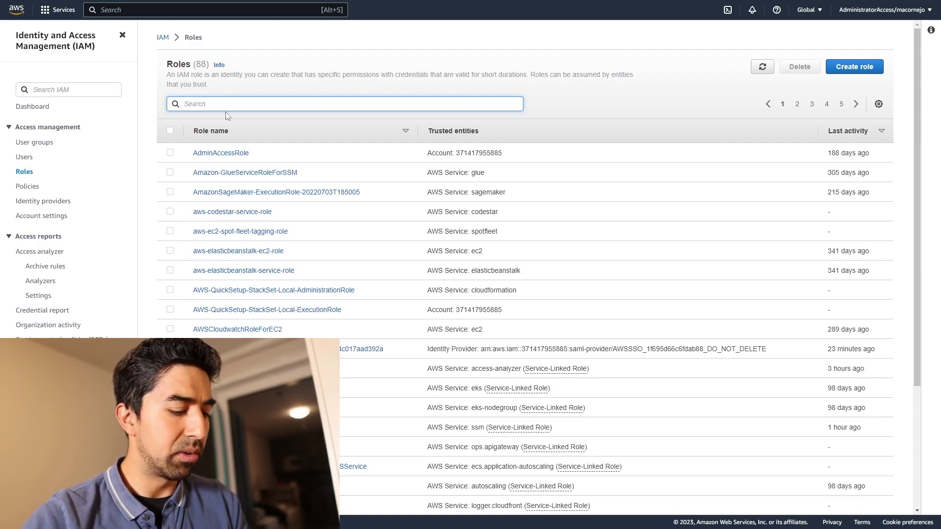
{"action": "type", "text": "vue"}
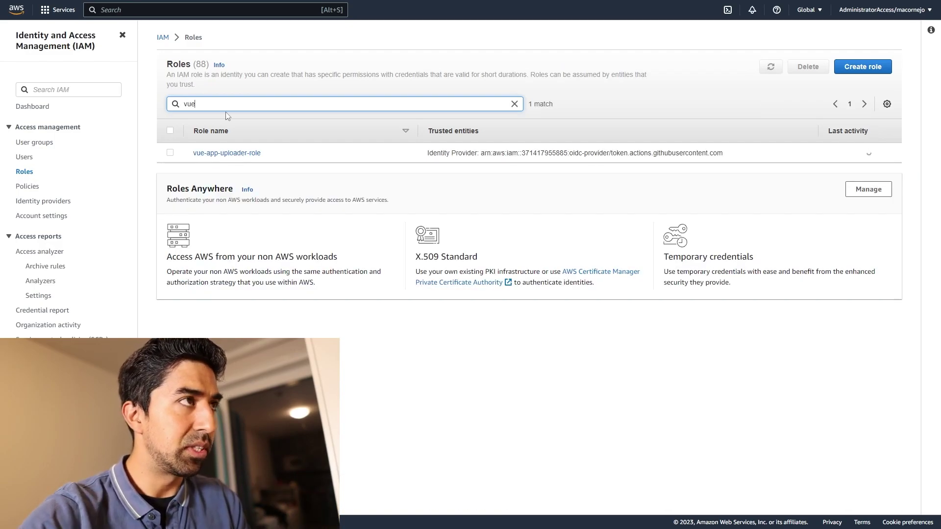
{"action": "left_click", "coordinate": [228, 153]}
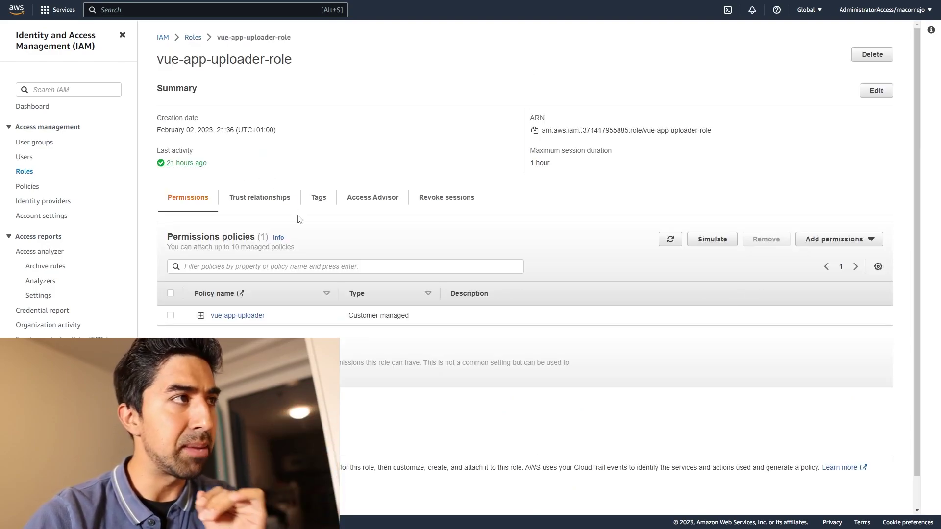
- Expand the vue-app-uploader policy attached to the role and look over its JSON
{"action": "left_click", "coordinate": [201, 315]}
{"action": "scroll", "coordinate": [206, 319], "scroll_direction": "down", "scroll_amount": 2}
{"action": "scroll", "coordinate": [326, 321], "scroll_direction": "up", "scroll_amount": 1}
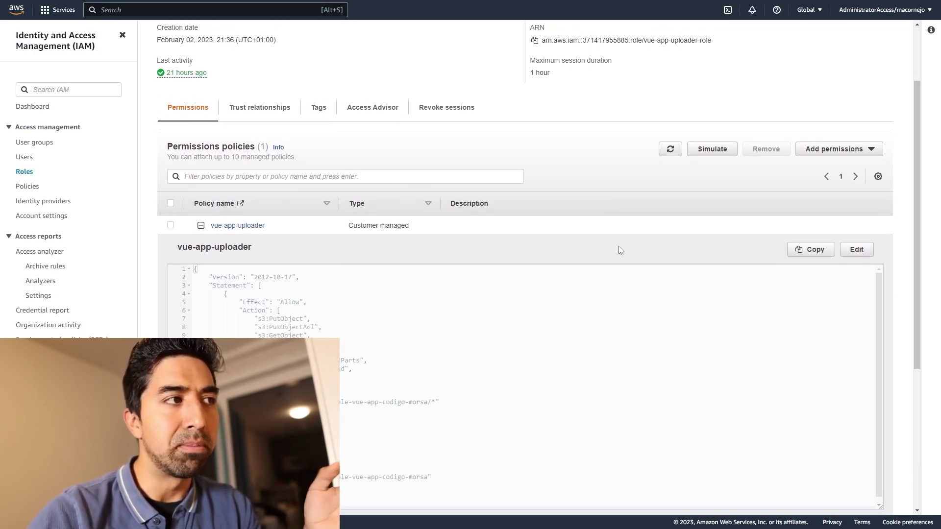
{"action": "scroll", "coordinate": [436, 287], "scroll_direction": "down", "scroll_amount": 1}
{"action": "left_click_drag", "start_coordinate": [276, 169], "coordinate": [204, 172]}
{"action": "left_click", "coordinate": [587, 187]}
{"action": "scroll", "coordinate": [587, 187], "scroll_direction": "up", "scroll_amount": 3}
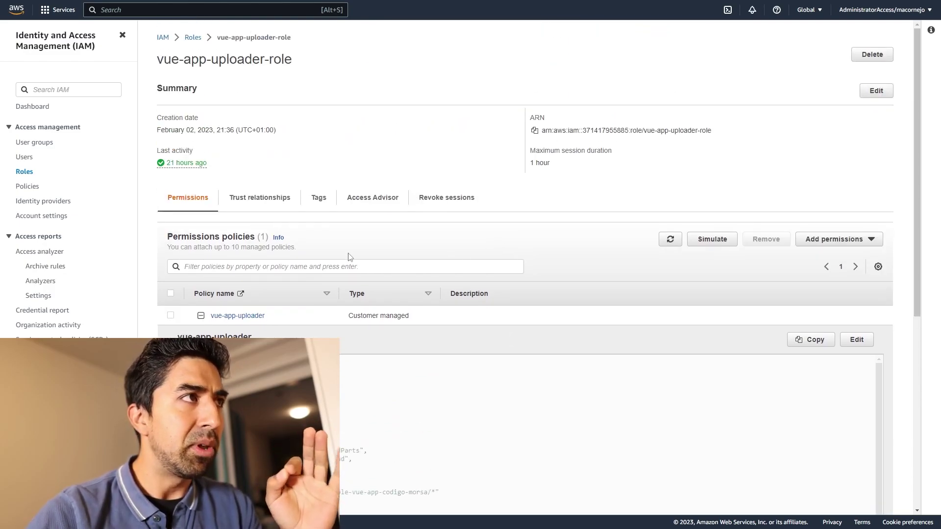
- Open the role's trust relationships and examine the trusted entities policy JSON
{"action": "left_click", "coordinate": [264, 202]}
{"action": "scroll", "coordinate": [304, 336], "scroll_direction": "down", "scroll_amount": 1}
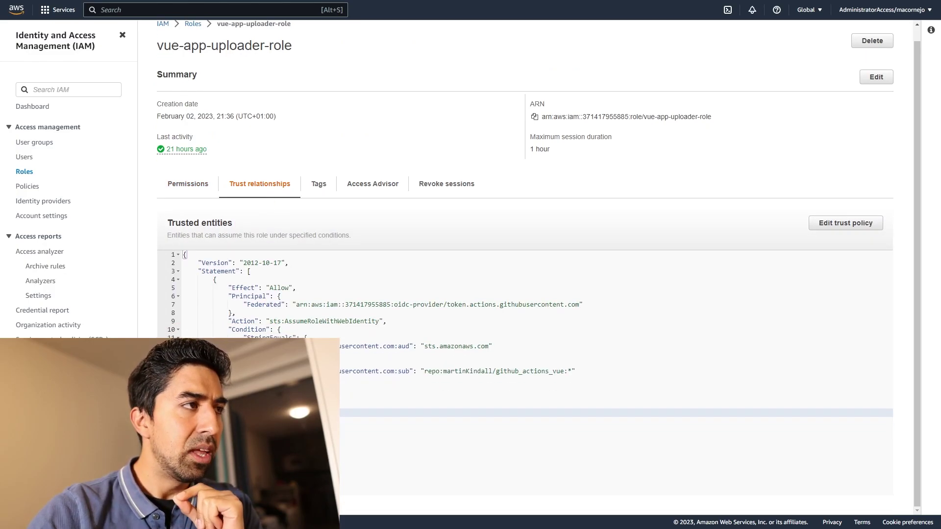
{"action": "left_click_drag", "start_coordinate": [169, 224], "coordinate": [242, 223]}
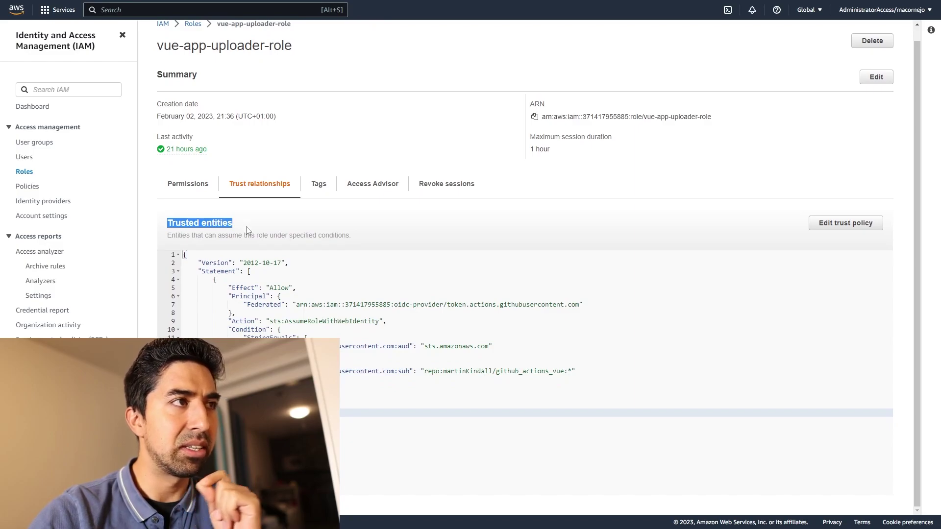
{"action": "left_click_drag", "start_coordinate": [392, 414], "coordinate": [154, 254]}
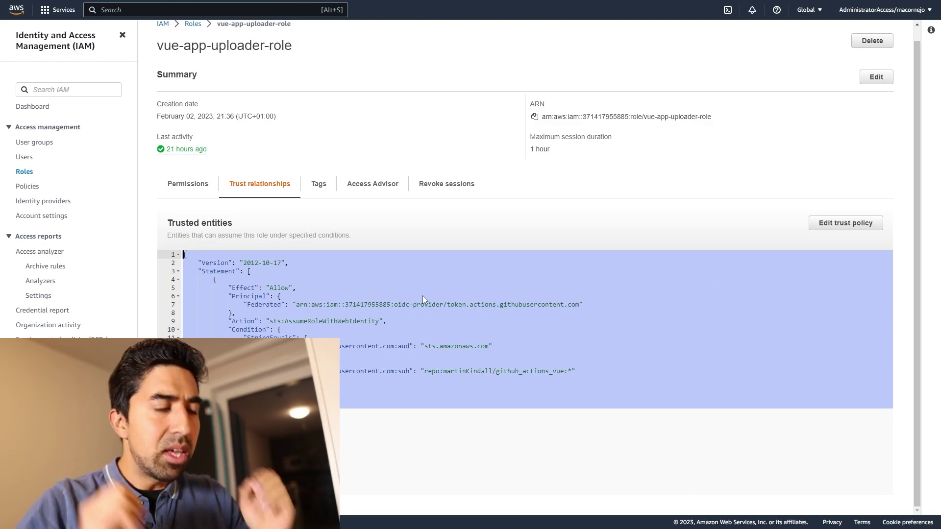
{"action": "left_click", "coordinate": [397, 288]}
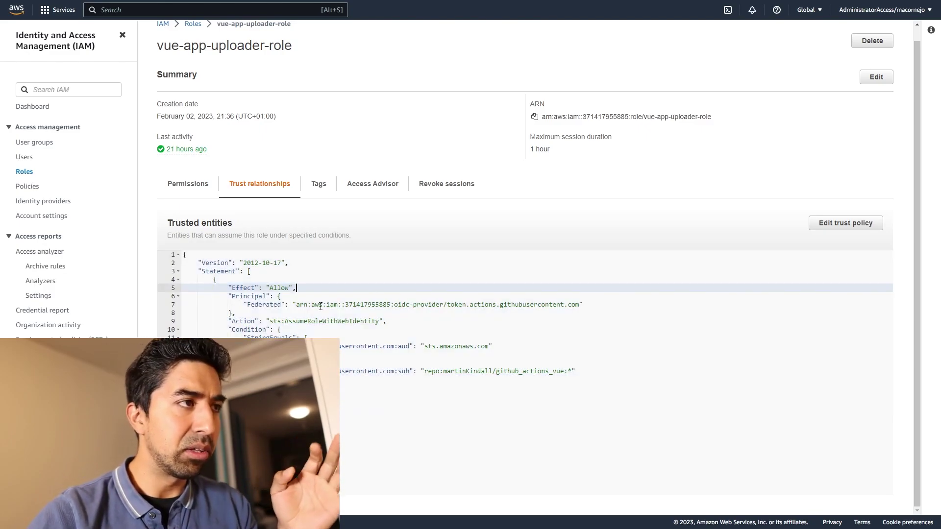
- Examine the Federated principal ARN in the trust policy, including its account ID and the token.actions.githubusercontent.com provider
{"action": "left_click_drag", "start_coordinate": [297, 305], "coordinate": [583, 305]}
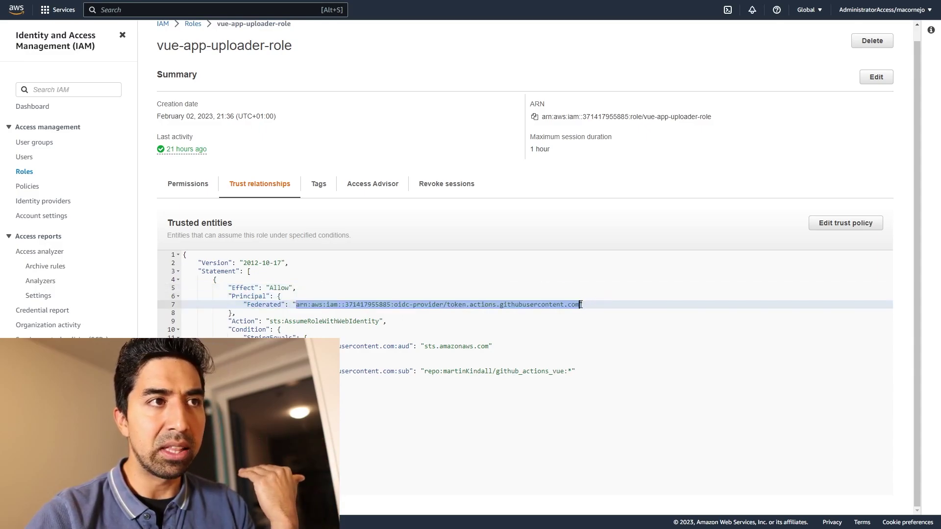
{"action": "double_click", "coordinate": [367, 306]}
{"action": "left_click", "coordinate": [482, 305]}
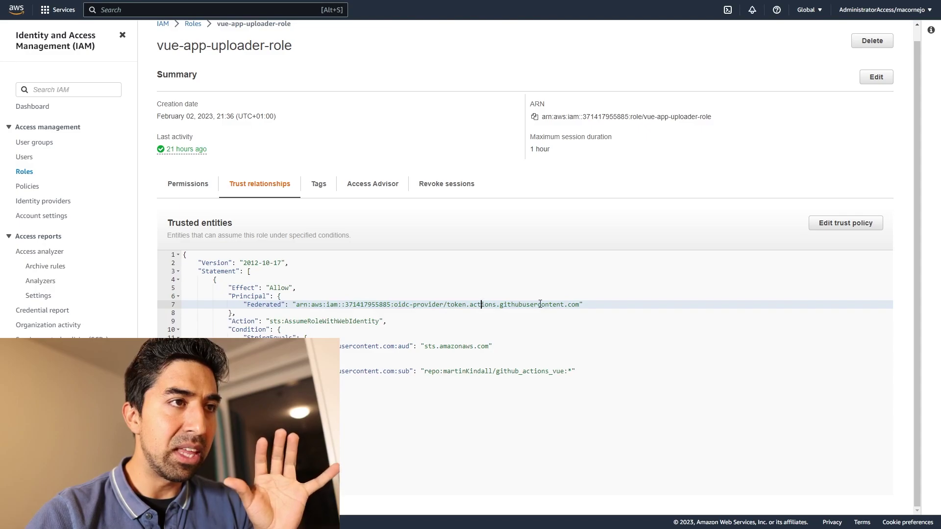
{"action": "left_click_drag", "start_coordinate": [579, 305], "coordinate": [448, 304]}
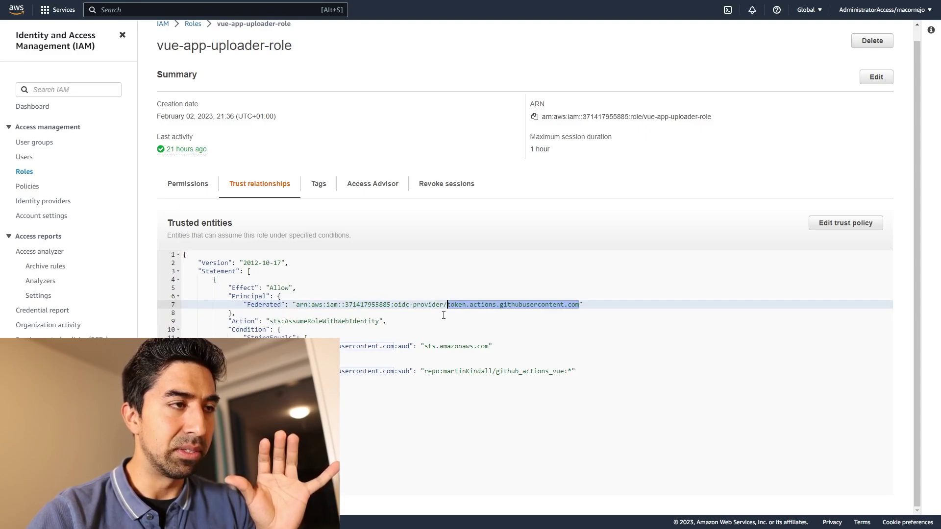
{"action": "double_click", "coordinate": [390, 305]}
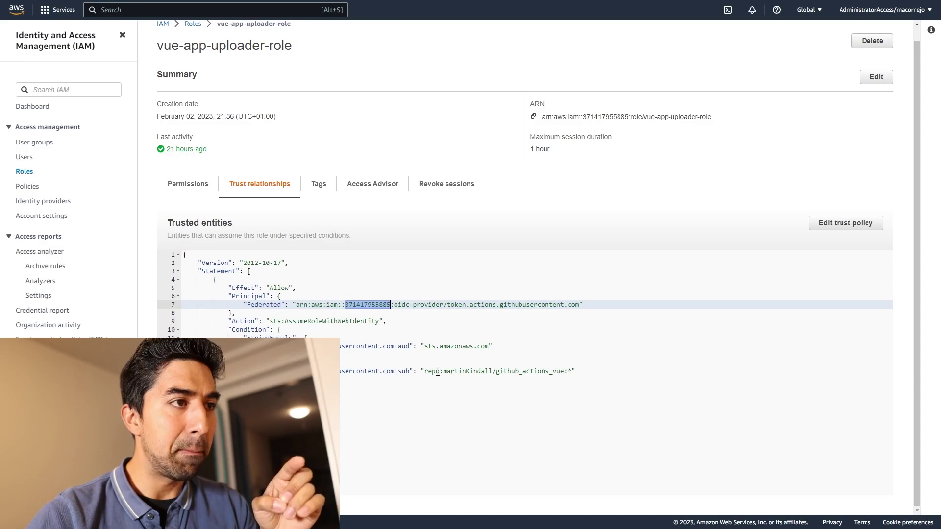